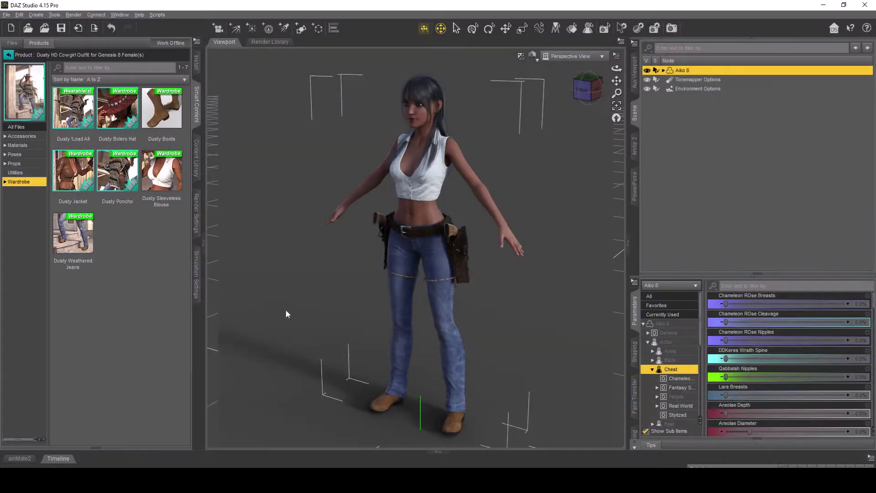
Add the Eyes Closed morph from the Eyes group for export, accept, and start exporting the figure
left_click(93, 278)
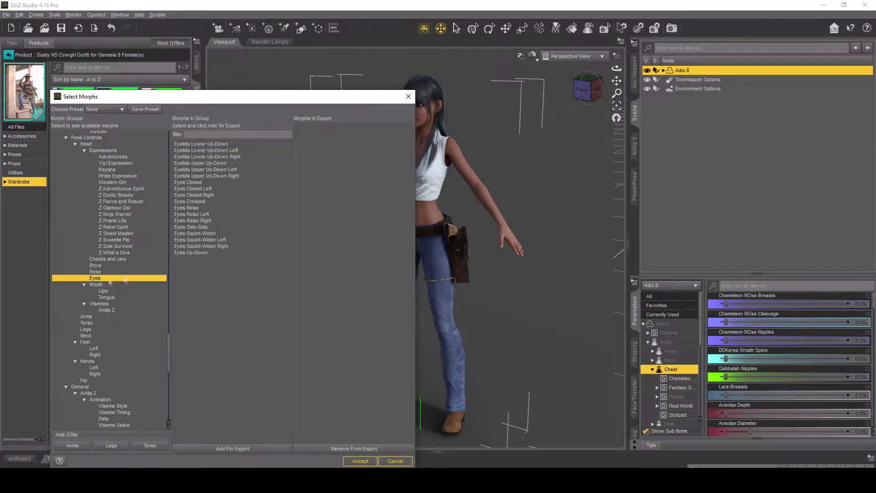
left_click(189, 183)
left_click(229, 450)
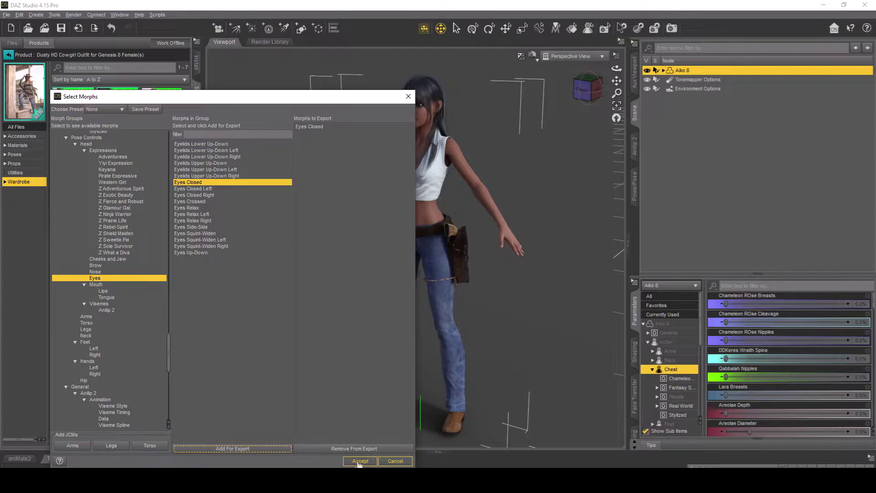
left_click(360, 461)
left_click(219, 225)
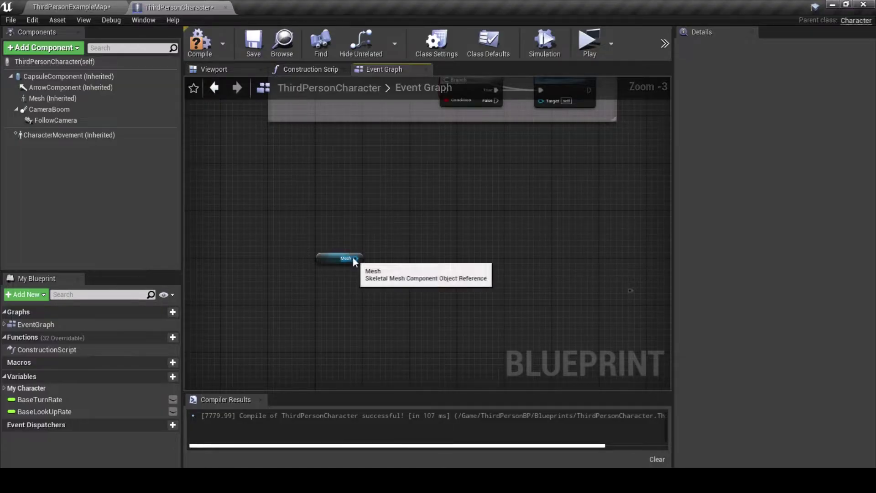
Add a Set Morph Target node wired from the Mesh reference
left_click_drag(356, 258, 396, 228)
type("set")
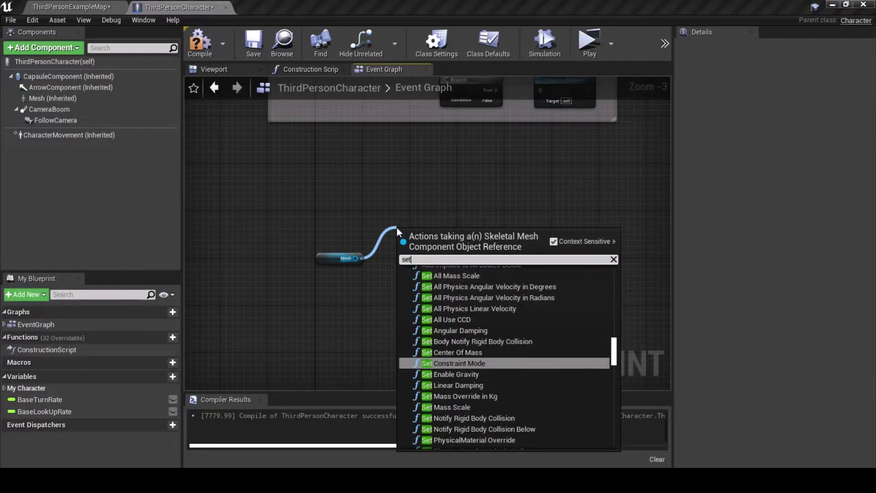
type(" morph")
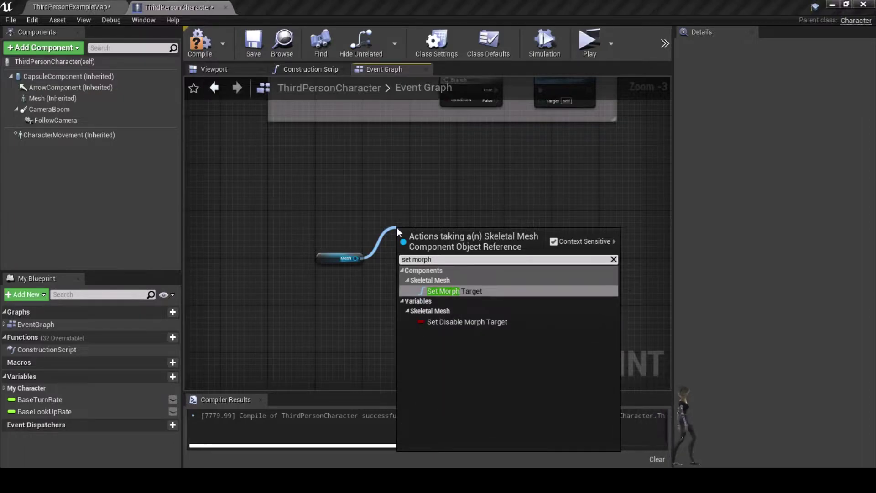
left_click(454, 292)
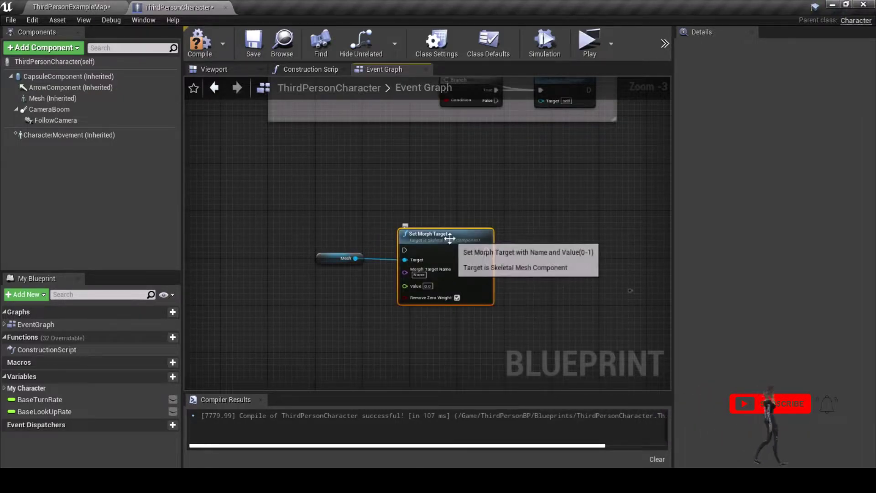
left_click_drag(453, 214, 459, 178)
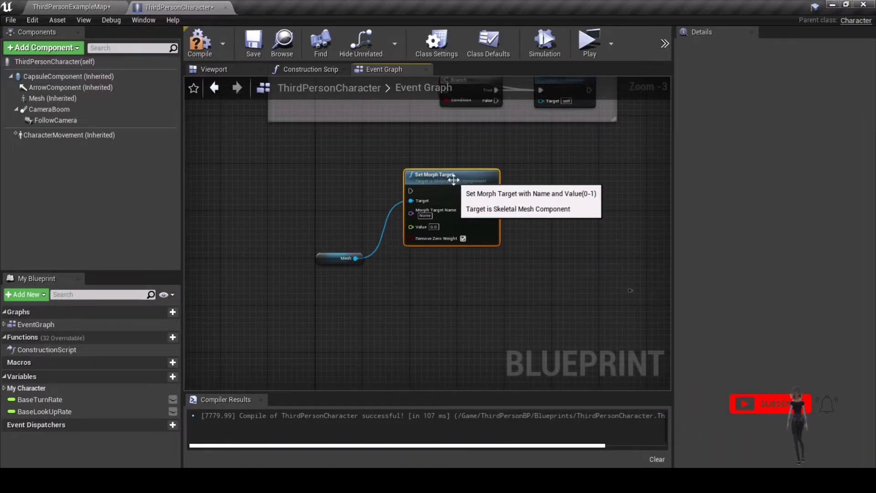
Set the node's Morph Target Name to 'Muscular'
left_click(424, 219)
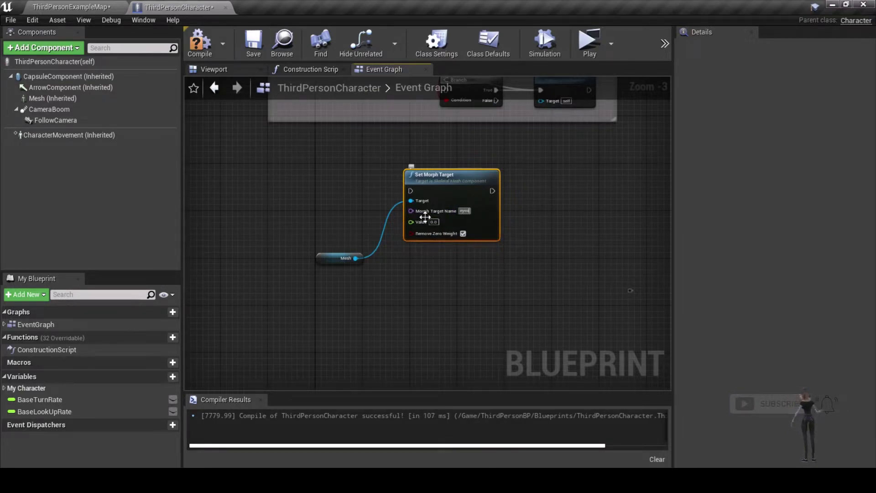
left_click(425, 216)
type("Muscular")
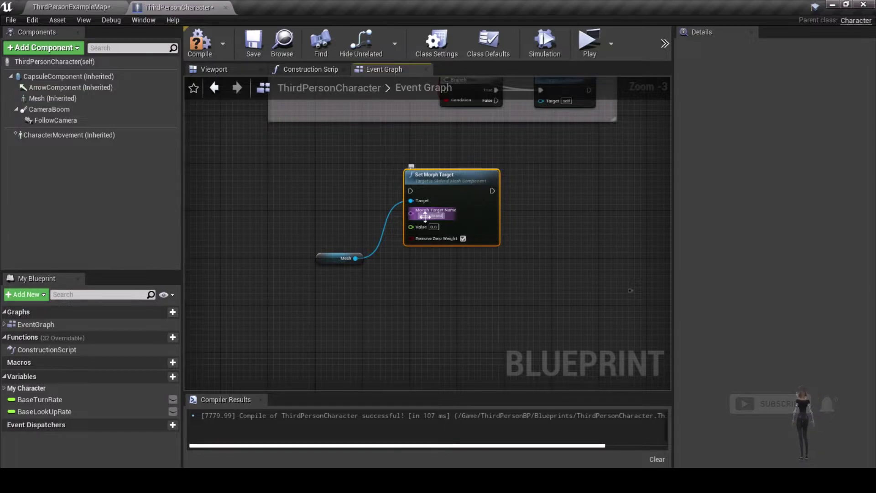
key("Return")
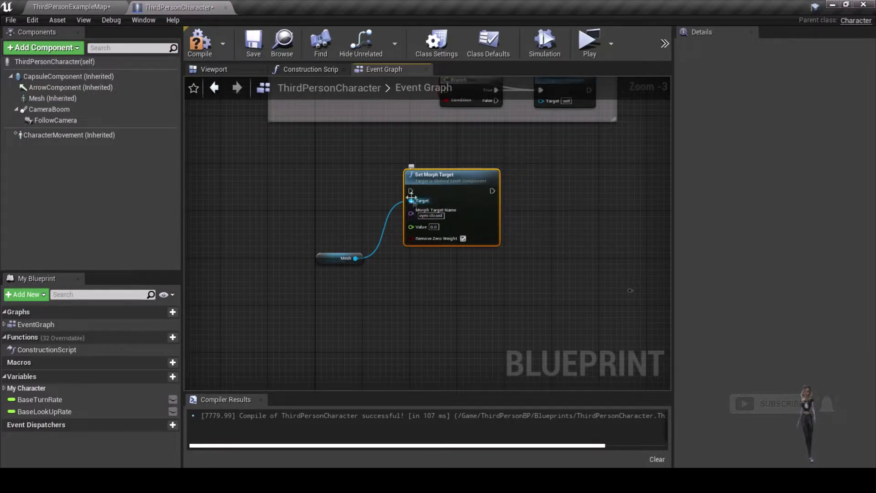
left_click_drag(410, 194, 243, 168)
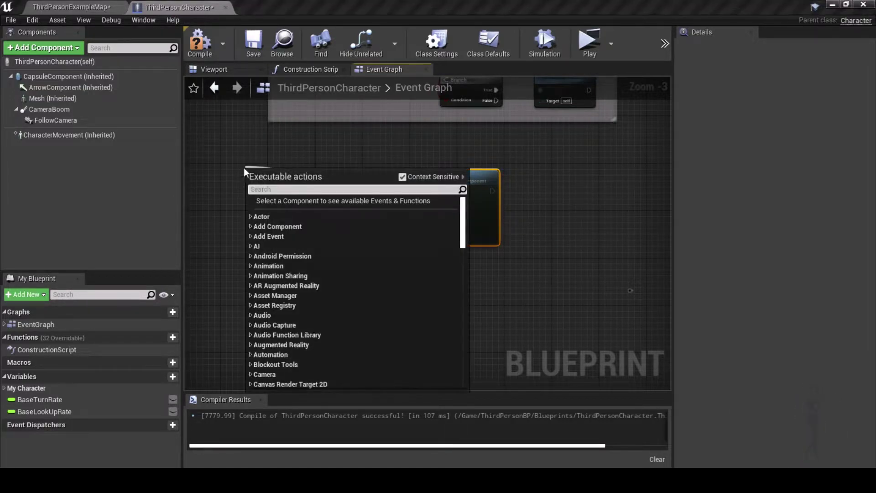
Add a timeline named Blink wired into Set Morph Target's execution input
type("timeline")
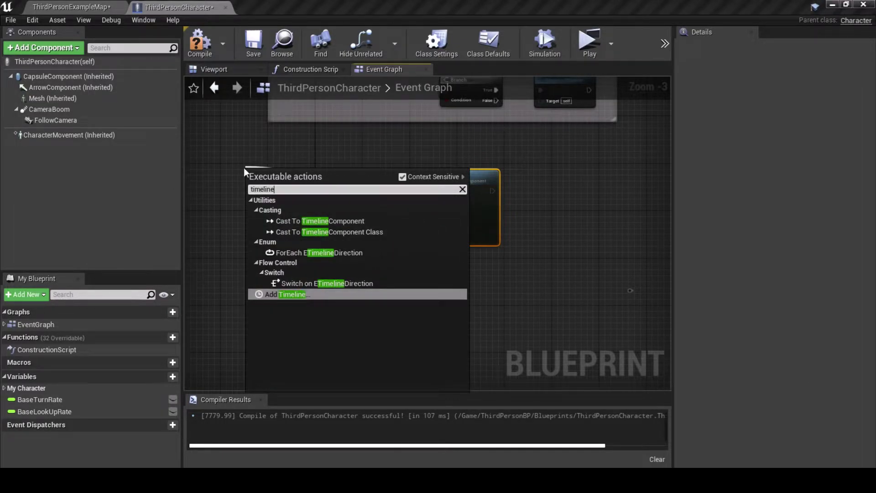
key("Return")
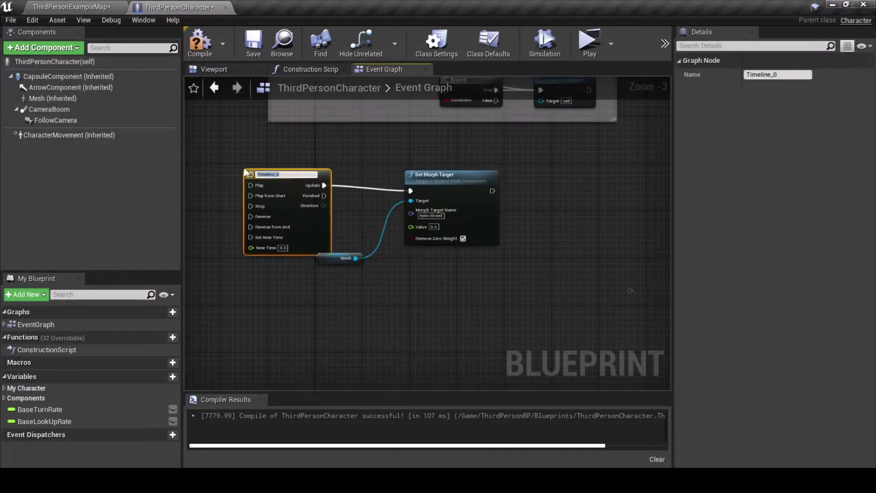
type("Blink")
key("Return")
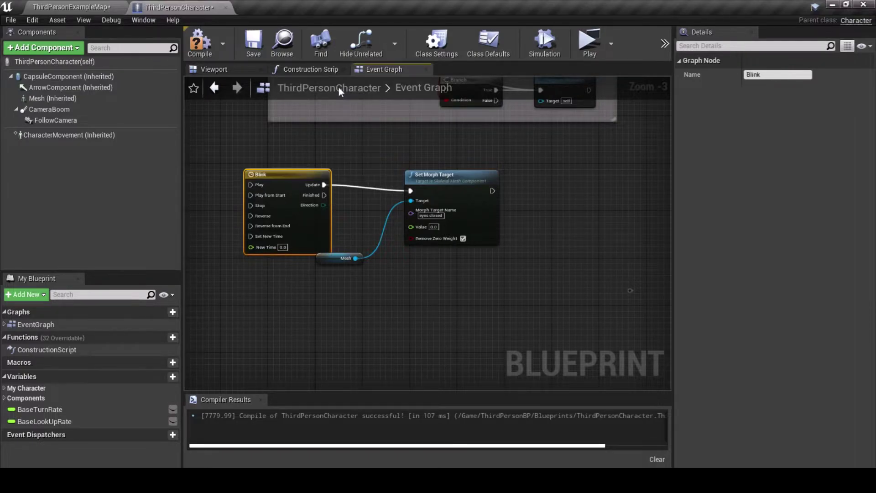
left_click_drag(308, 171, 324, 145)
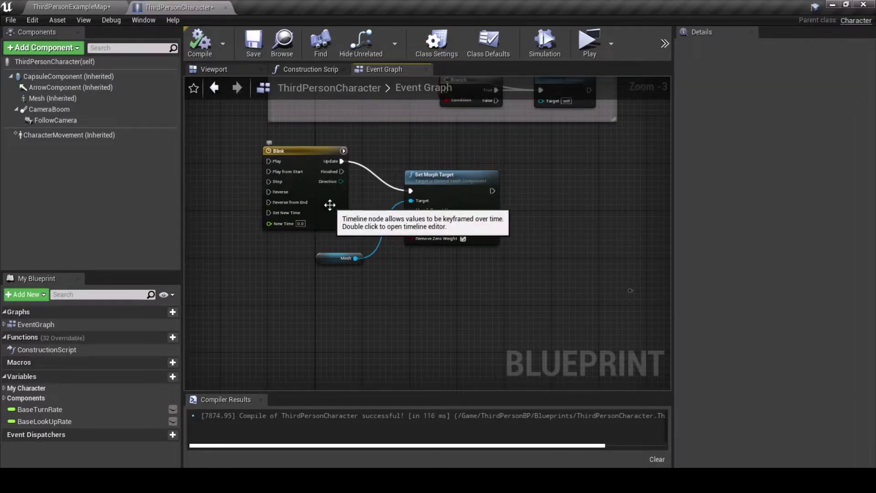
double_click(326, 197)
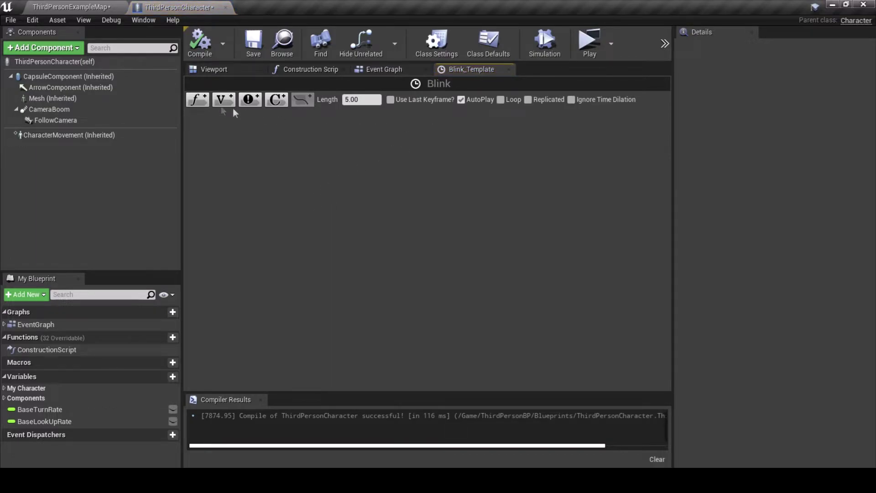
Give the Blink timeline a float track with a first key at time 0, value 0.1
left_click(198, 99)
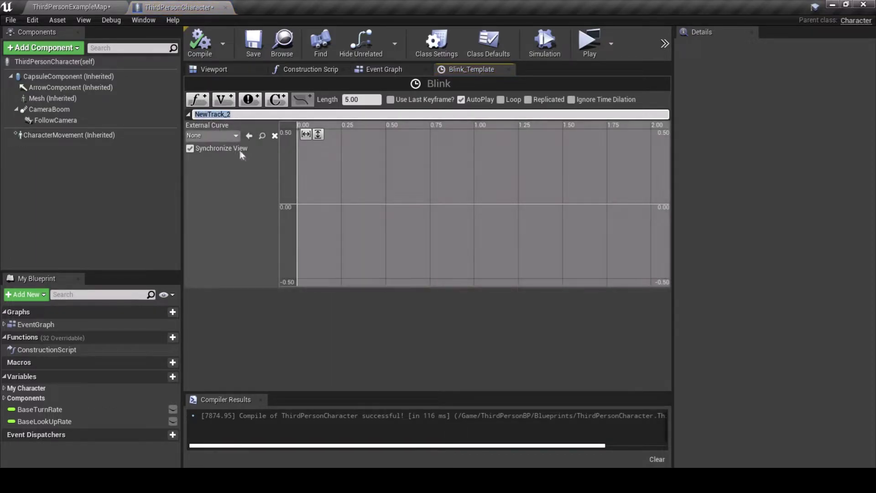
right_click(306, 201)
left_click(320, 218)
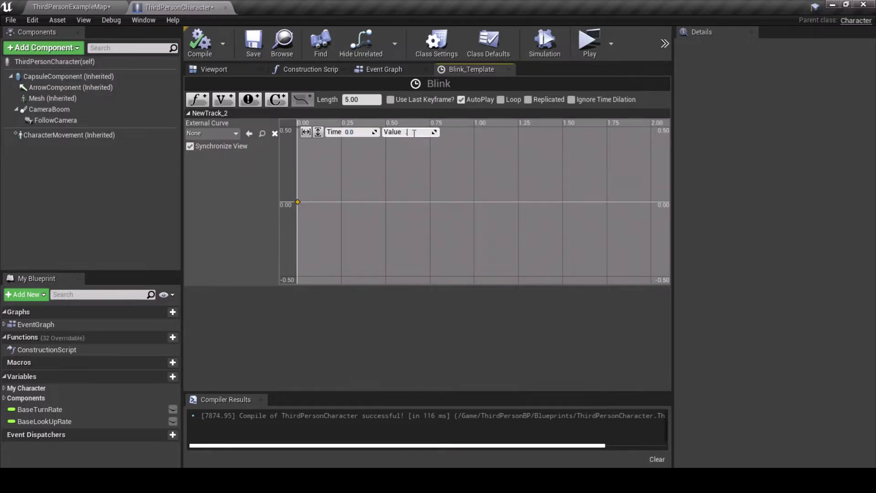
key("Return")
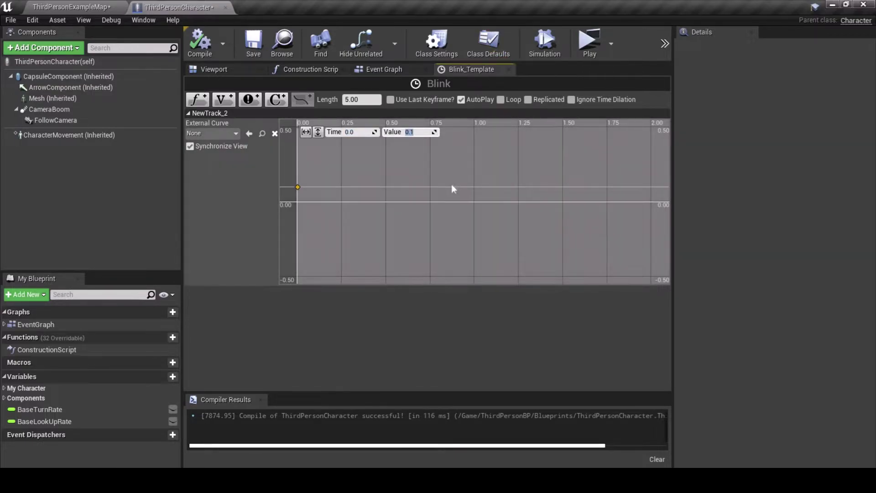
right_click_drag(439, 181, 442, 246)
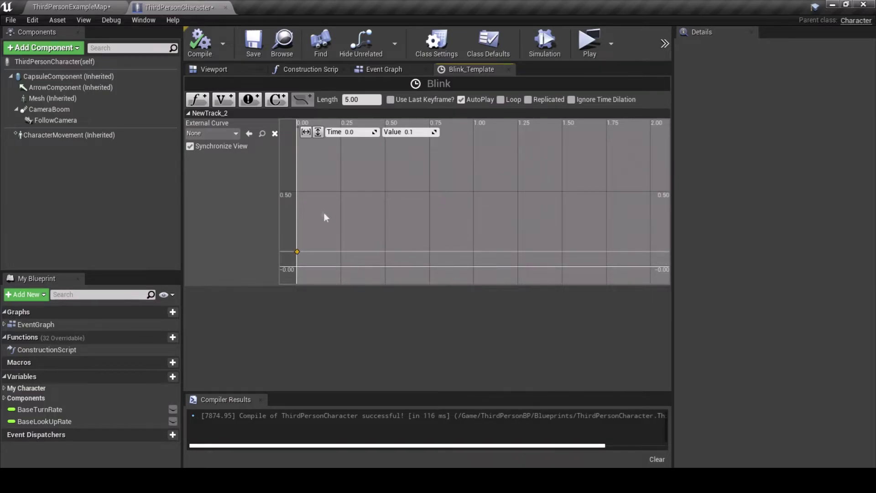
Add a second curve key near 0.16 s with value 0.9
left_click(317, 149)
right_click_drag(377, 185, 378, 201)
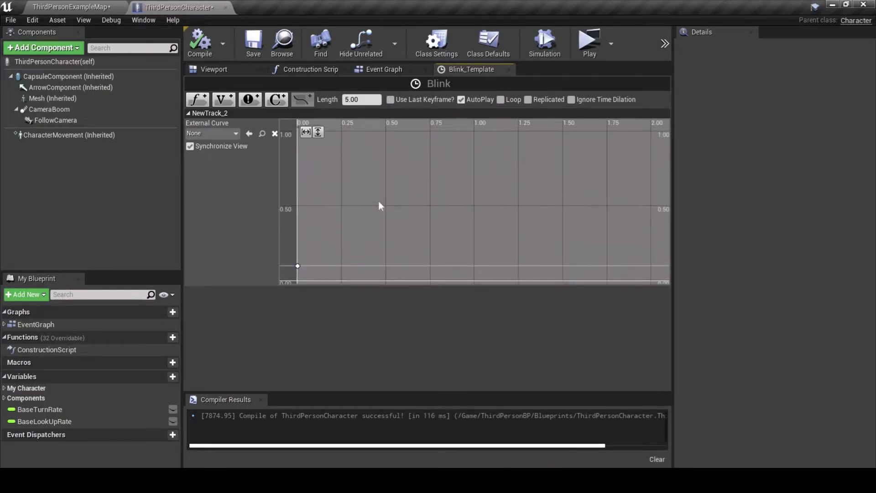
right_click(326, 180)
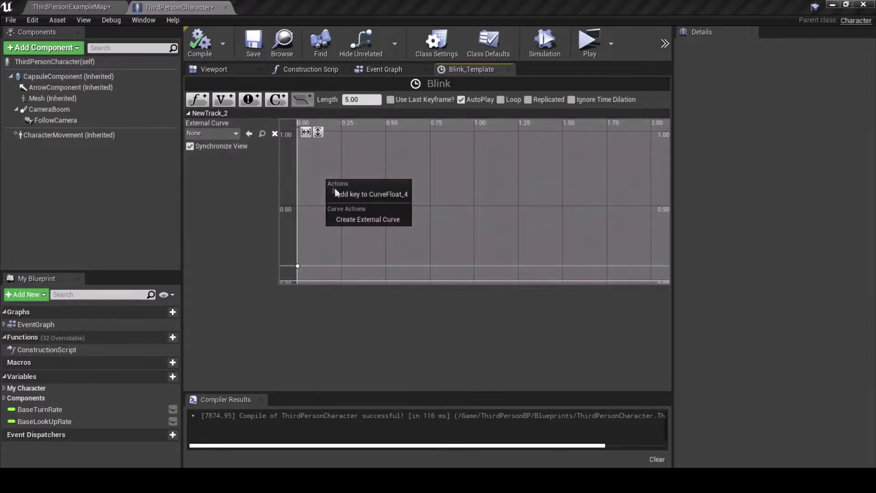
left_click(340, 197)
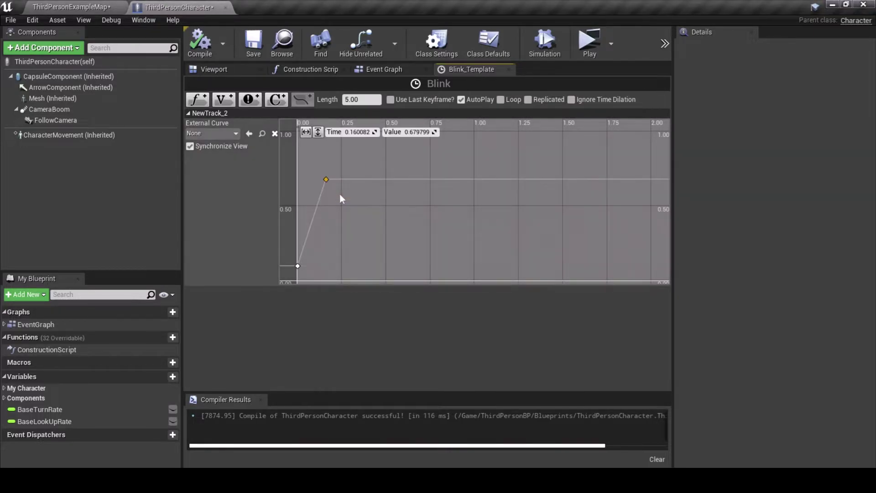
left_click(403, 134)
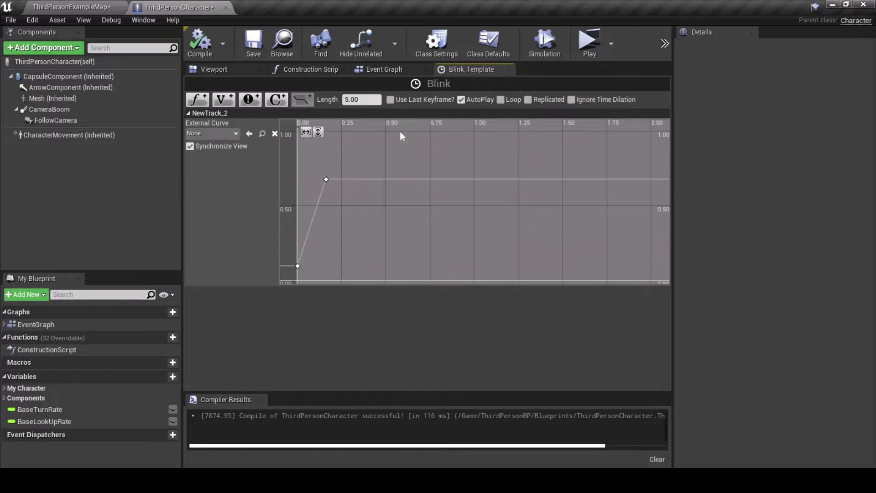
left_click(326, 179)
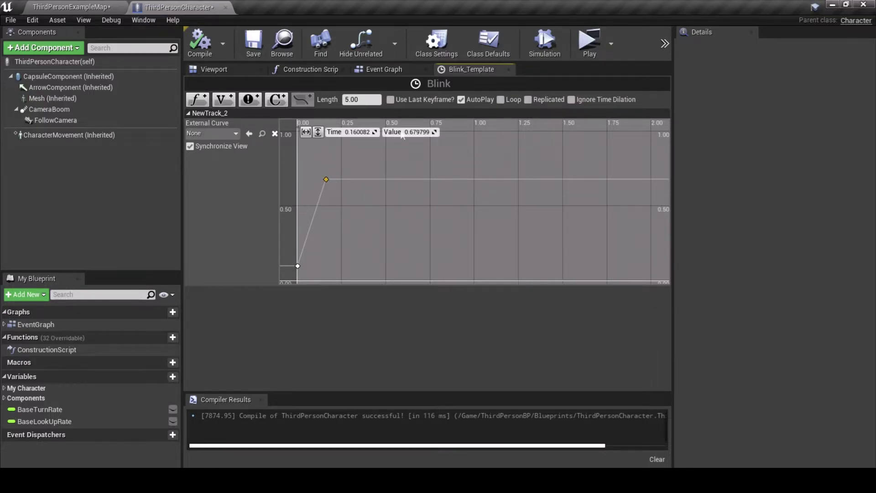
left_click(412, 132)
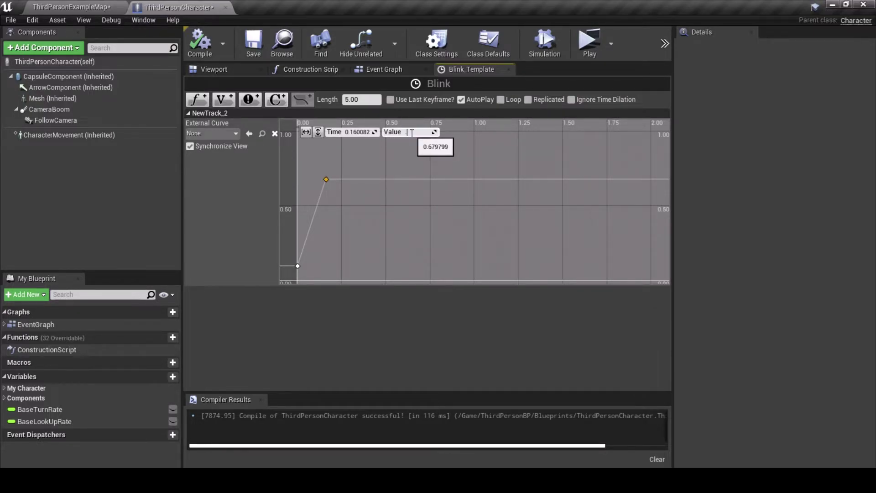
type(".9")
key("Return")
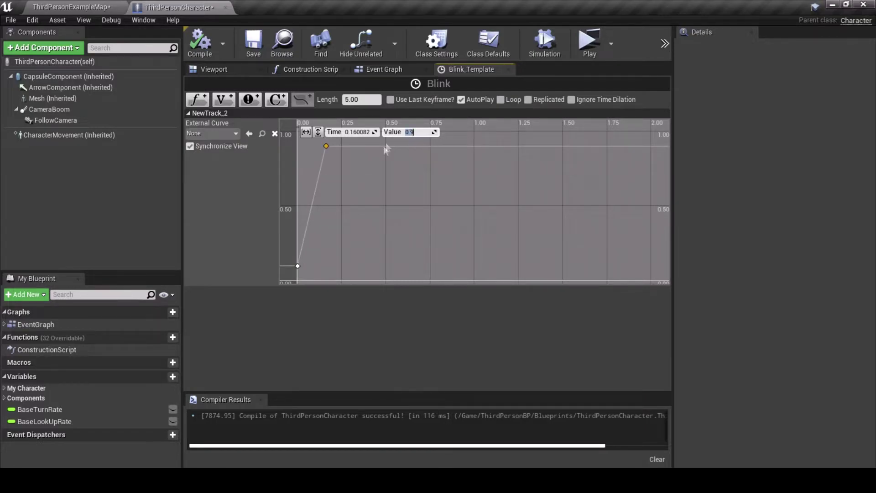
Add a third curve key near 0.36 s with value 0.1
right_click(361, 227)
left_click(382, 239)
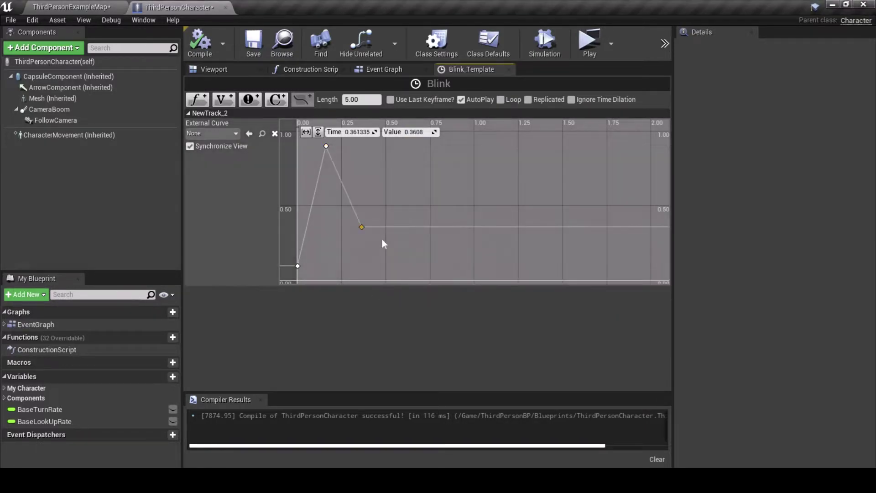
left_click(414, 132)
key("Return")
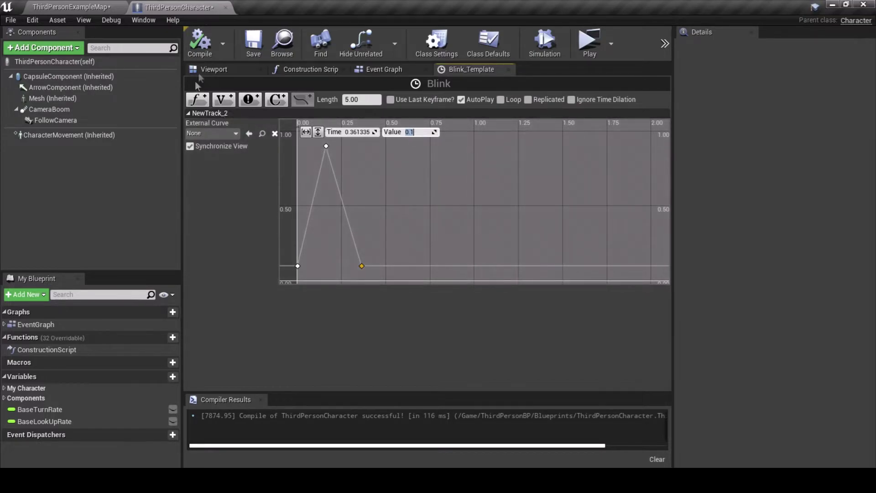
Compile and save, then connect Blink's New Track 2 output to Set Morph Target's Value
left_click(214, 47)
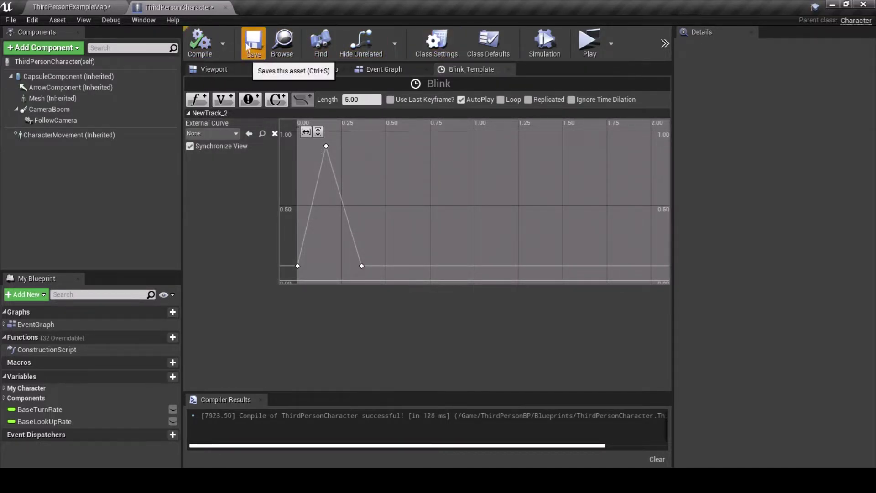
left_click(253, 42)
left_click(215, 69)
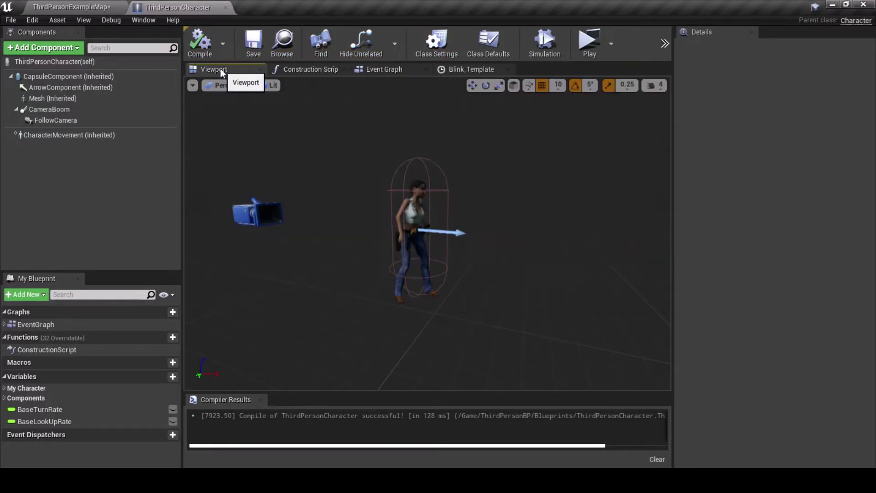
left_click(385, 70)
left_click_drag(348, 190, 410, 227)
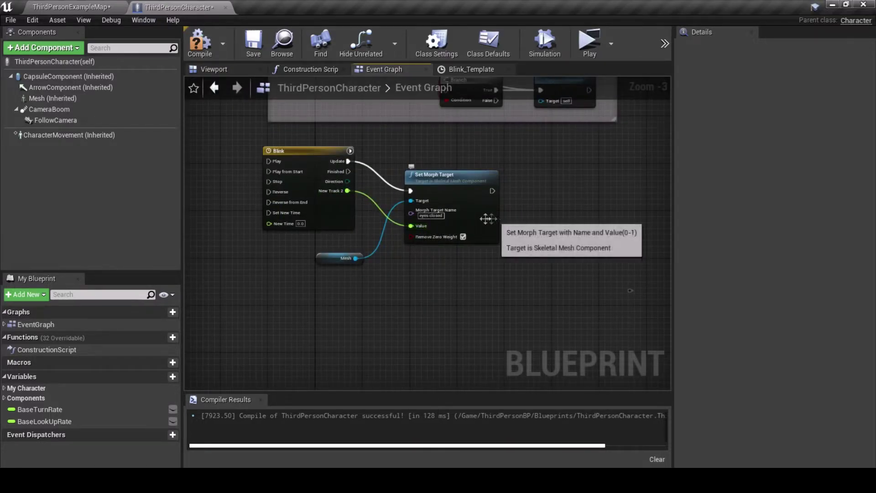
Add a Delay node after Set Morph Target
left_click_drag(492, 191, 540, 214)
type("delay")
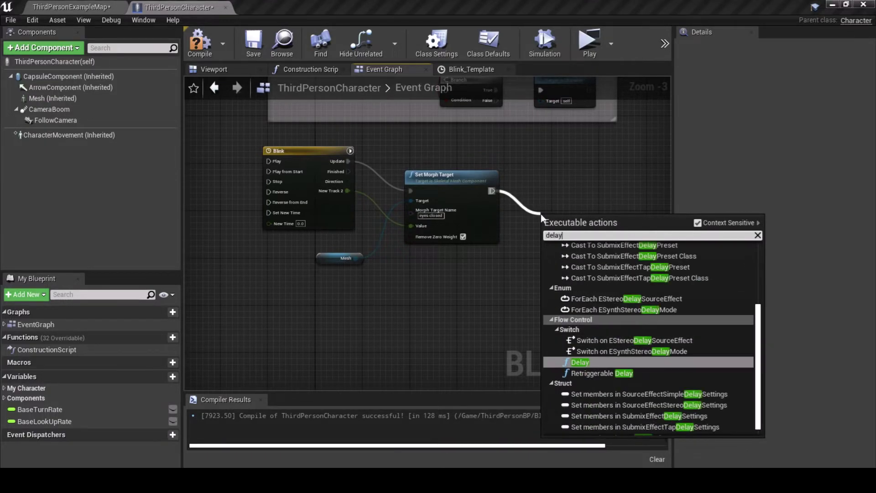
key("Return")
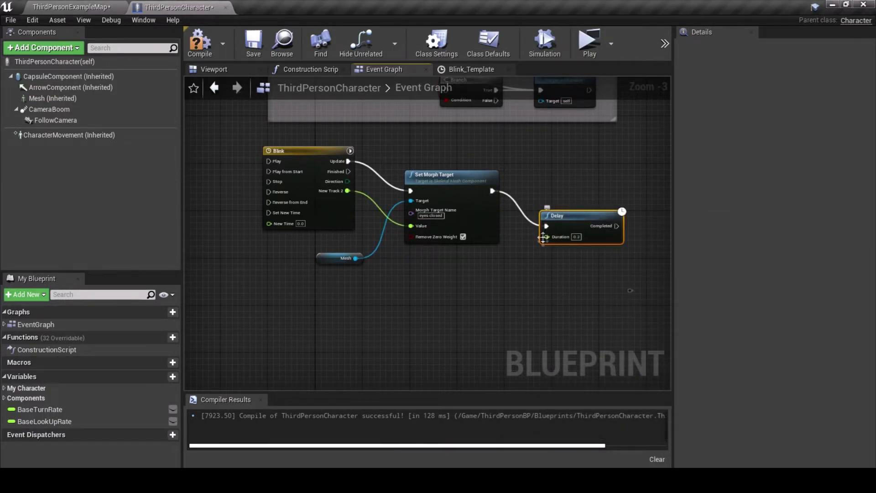
Drive the Delay Duration with a Random Float in Range node, Min 4 and Max 10
left_click_drag(546, 236, 444, 283)
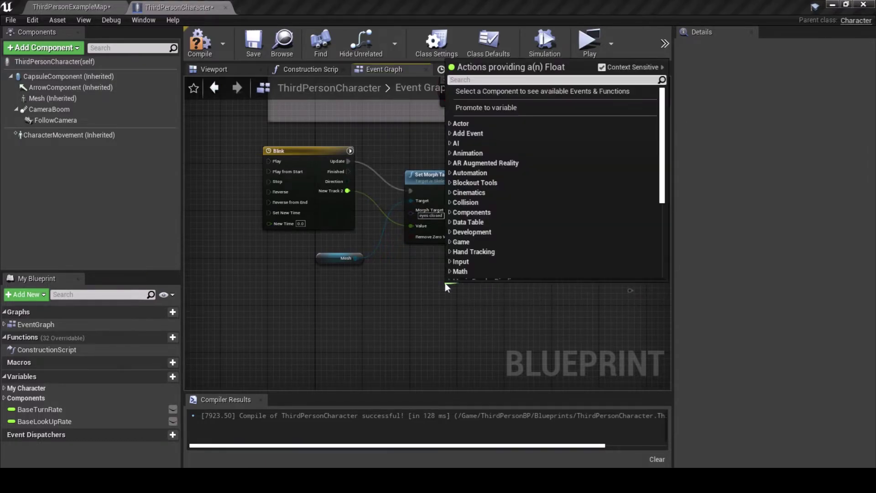
type("random")
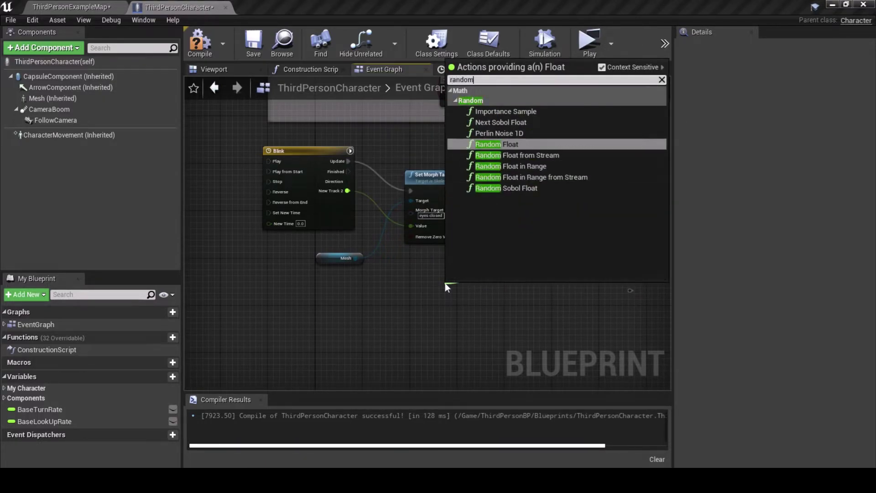
type(" float in")
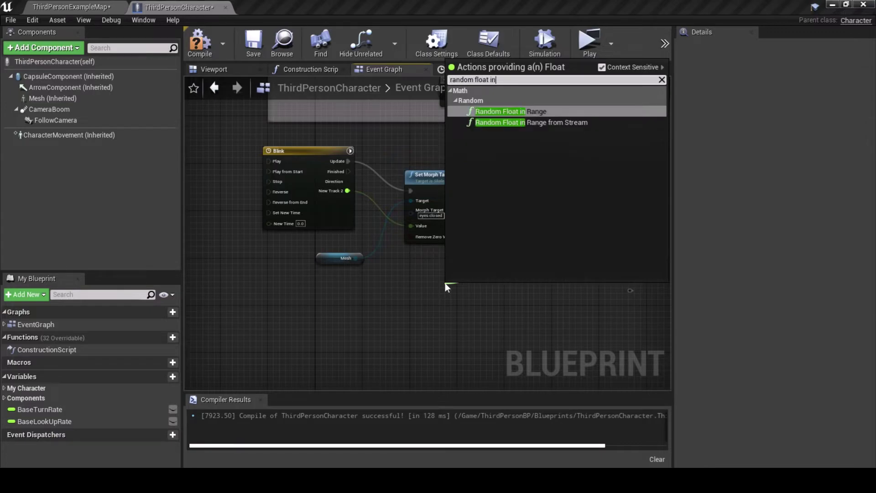
type(" range")
key("Return")
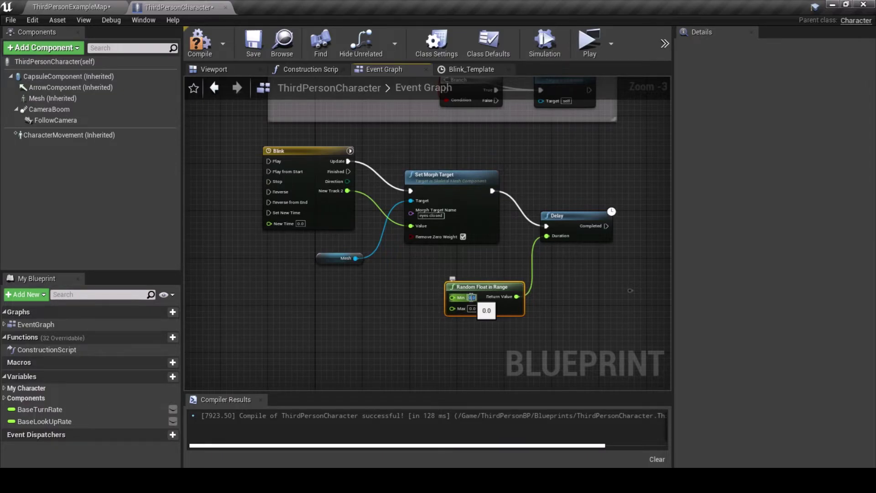
left_click(473, 309)
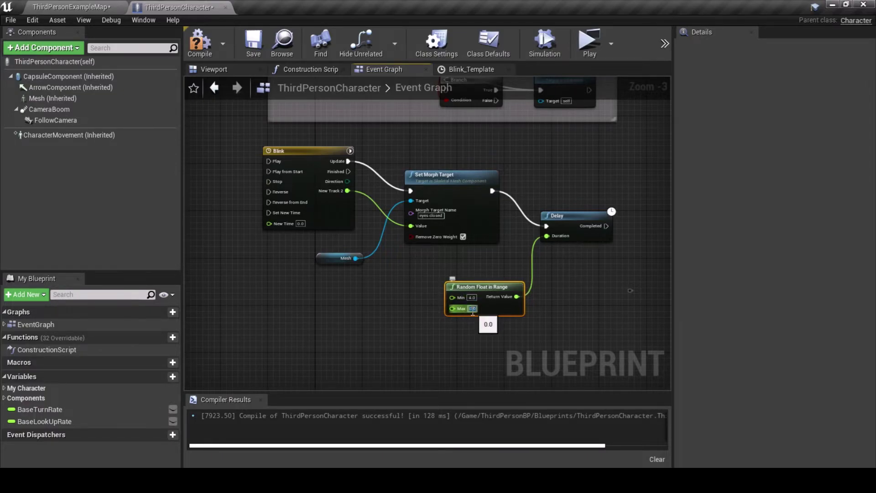
type("10")
key("Return")
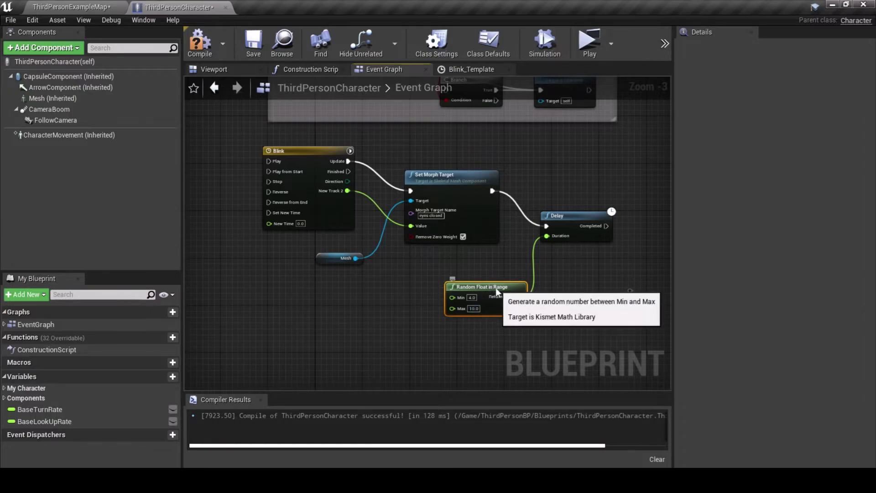
left_click_drag(496, 292, 467, 268)
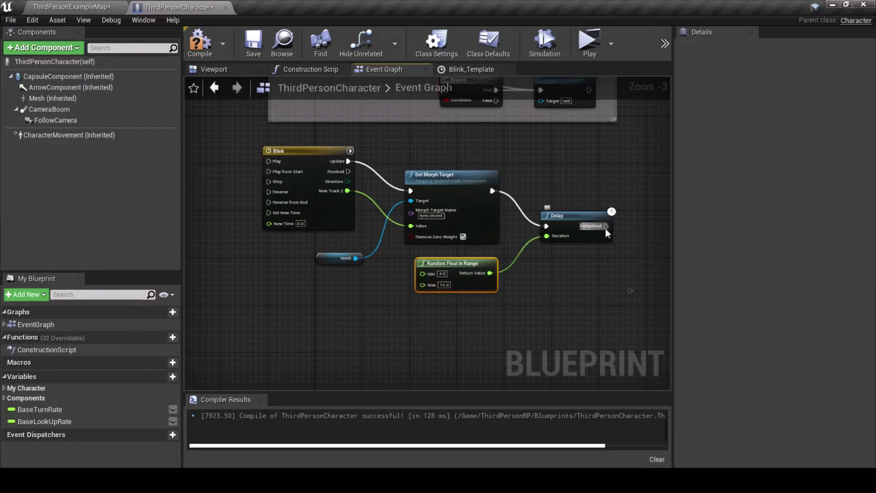
Wire Delay's Completed back to Blink's Play from Start, then compile and save
left_click_drag(606, 226, 269, 172)
left_click(199, 44)
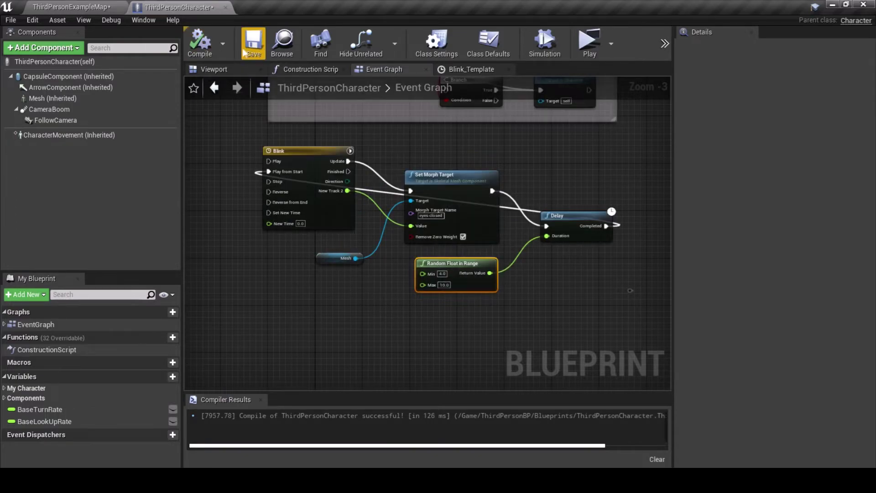
left_click(253, 43)
Run and stop a game preview from ThirdPersonExampleMap, then return to the ThirdPersonCharacter graph
left_click(90, 8)
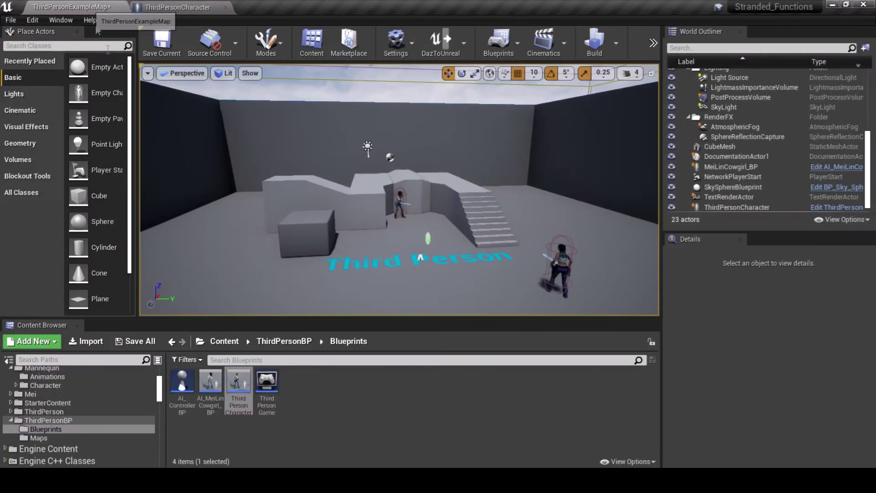
left_click(653, 43)
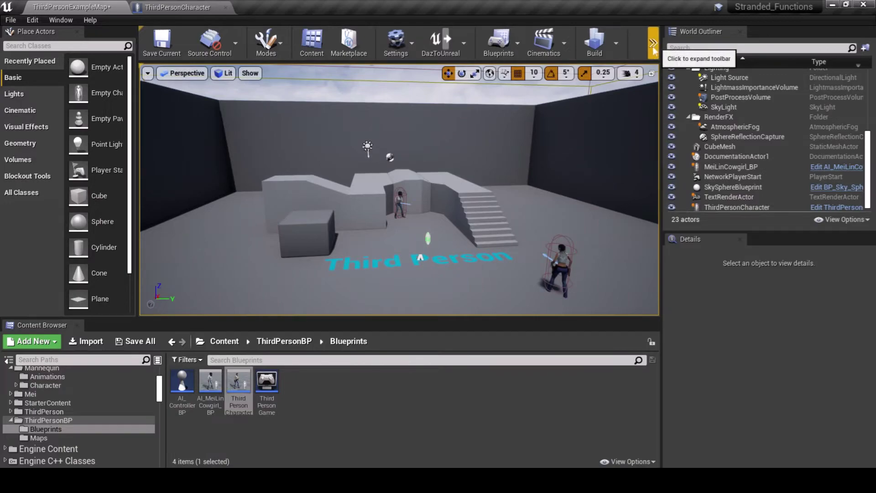
mouse_move(662, 78)
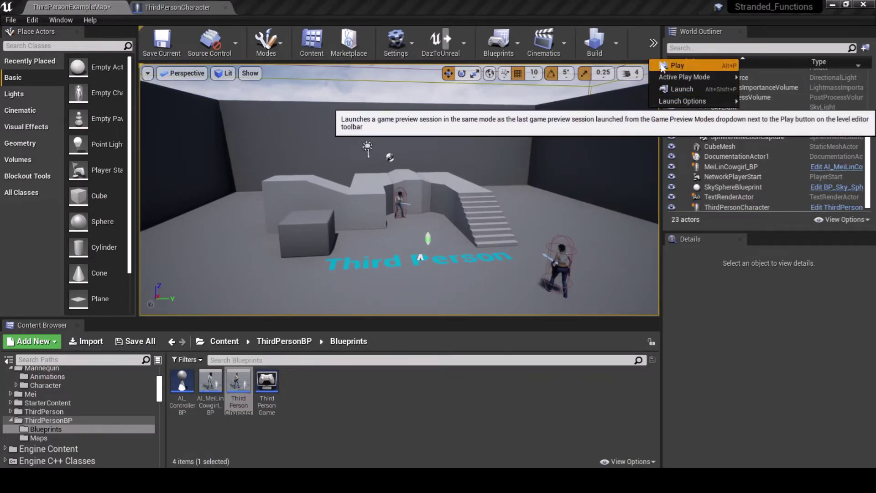
left_click(676, 65)
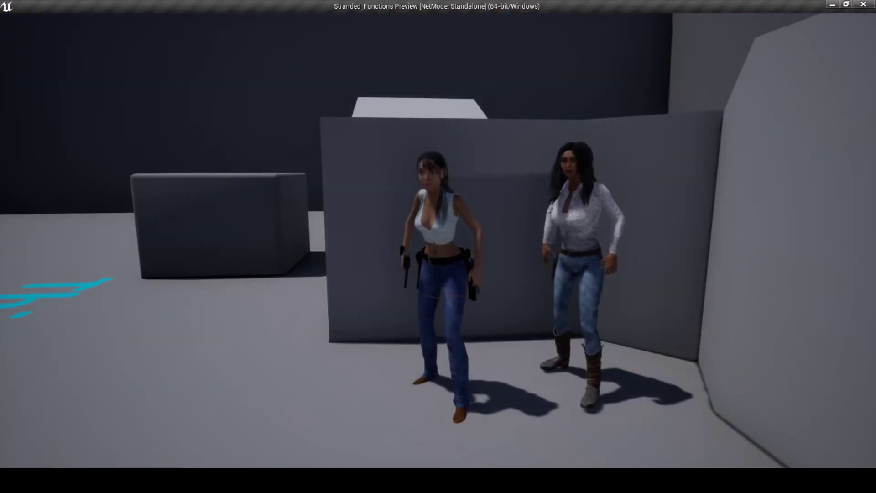
key("Escape")
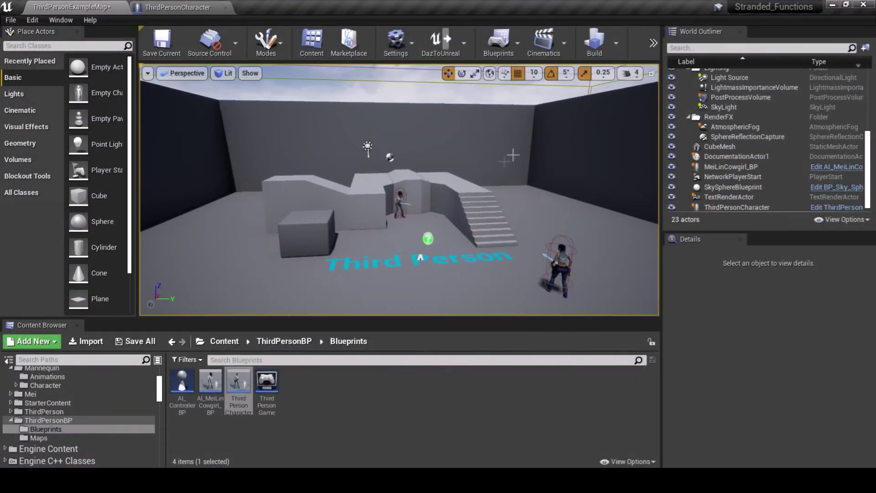
left_click(188, 7)
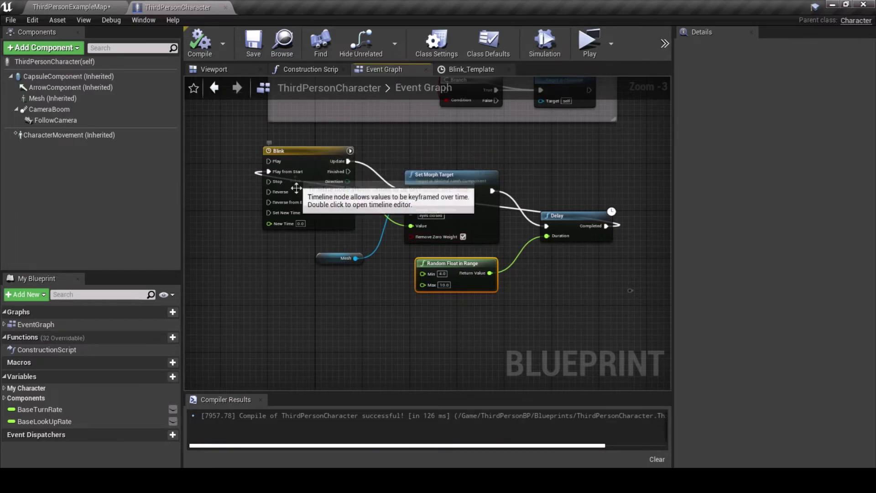
Move the Blink peak key to about 0.3 s and the last key to about 0.59 s, then recompile
double_click(324, 215)
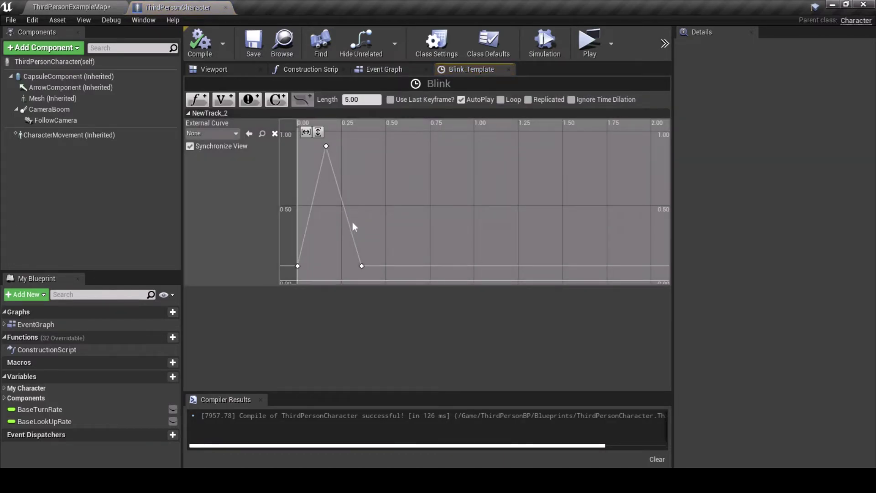
left_click(361, 265)
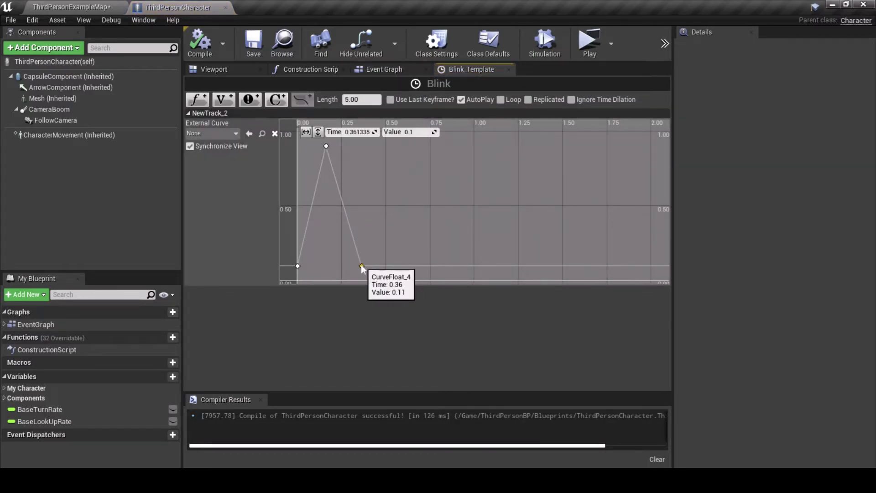
left_click_drag(362, 266, 378, 265)
left_click_drag(326, 146, 342, 146)
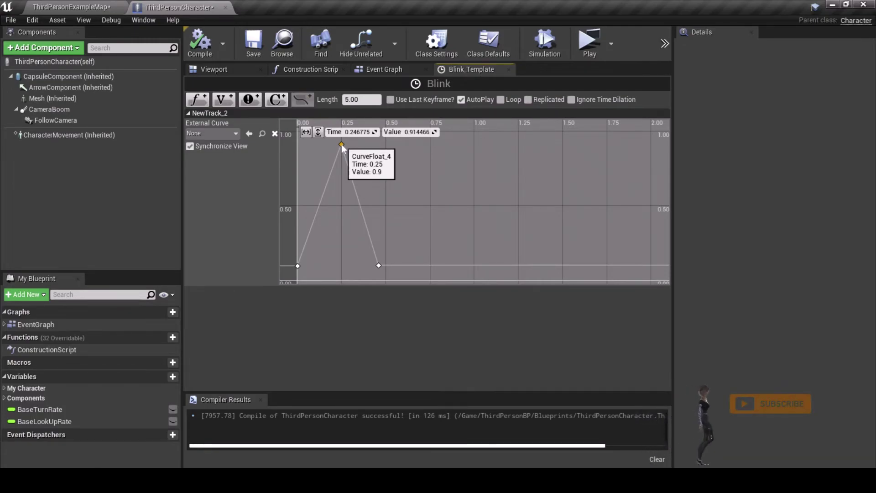
left_click_drag(342, 146, 351, 146)
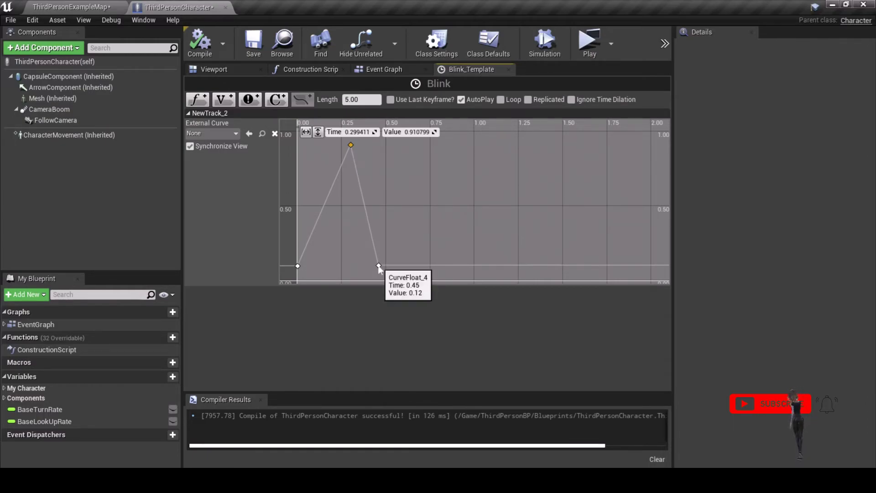
left_click_drag(379, 267, 401, 262)
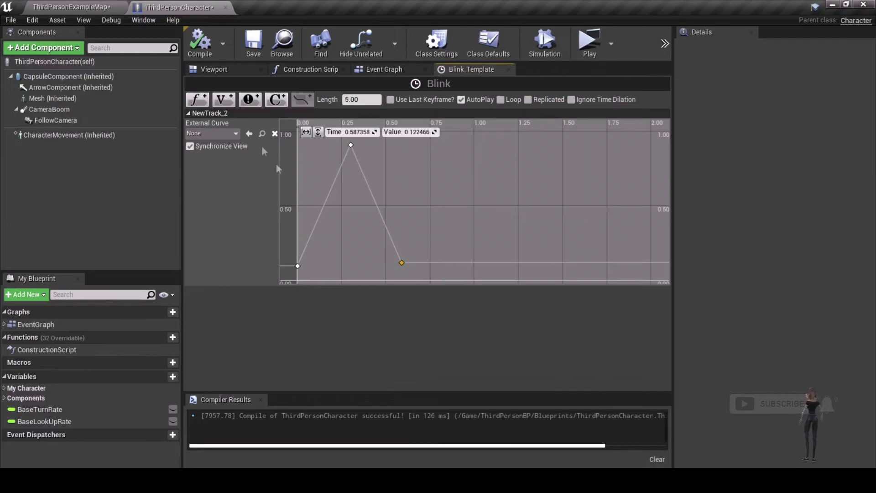
left_click(199, 55)
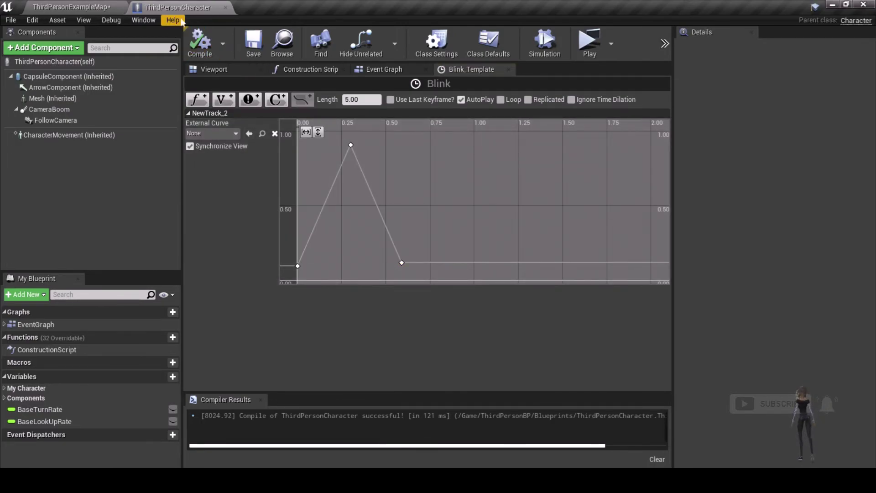
left_click(86, 7)
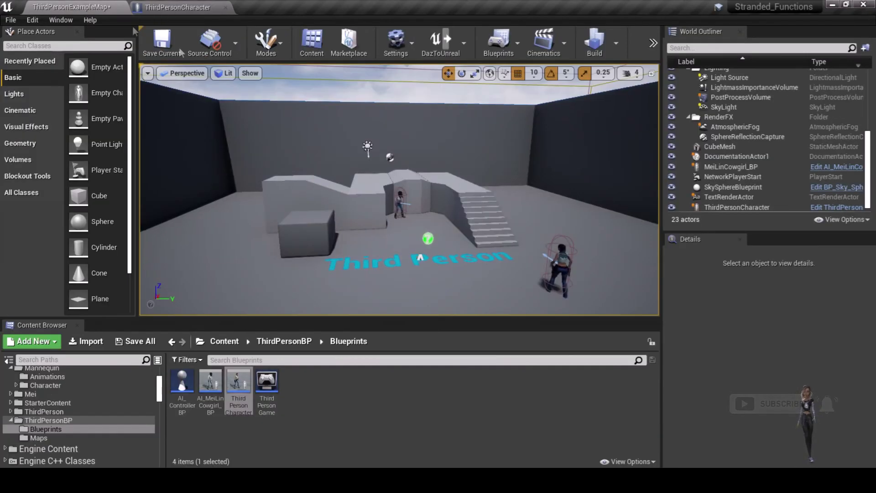
Start a game preview and move the character with W and S until she faces the camera
left_click(652, 46)
left_click(684, 70)
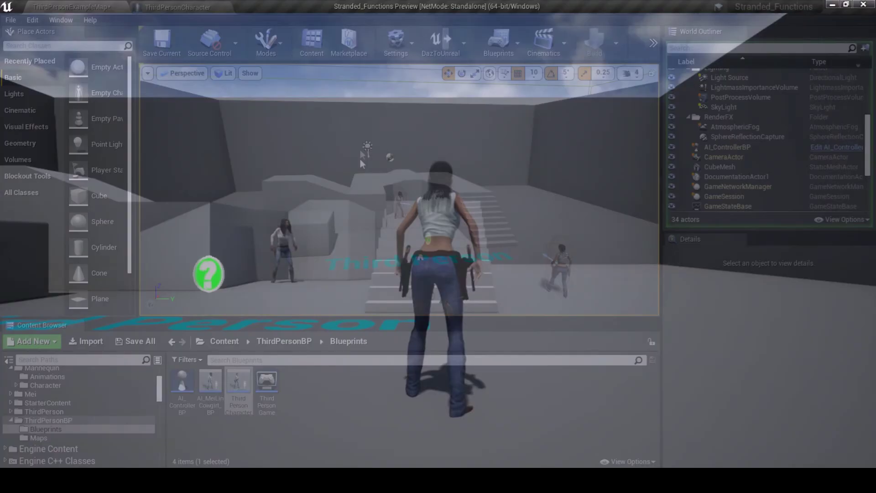
key("w")
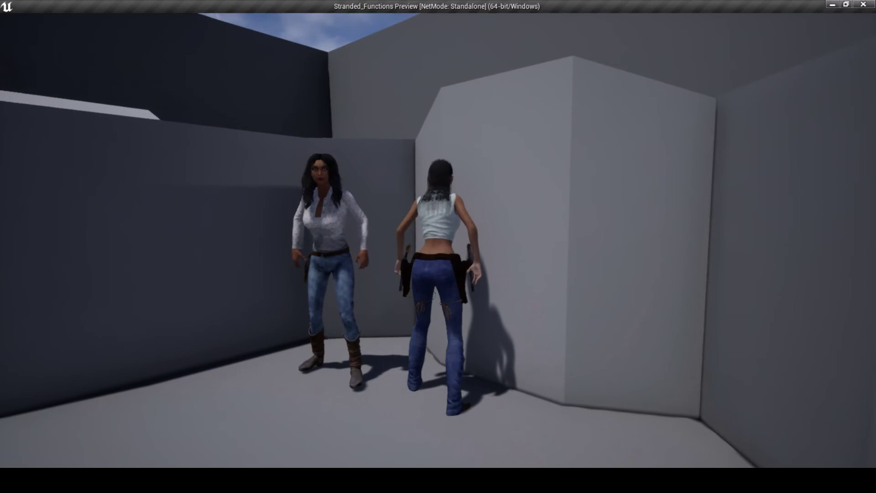
key("s")
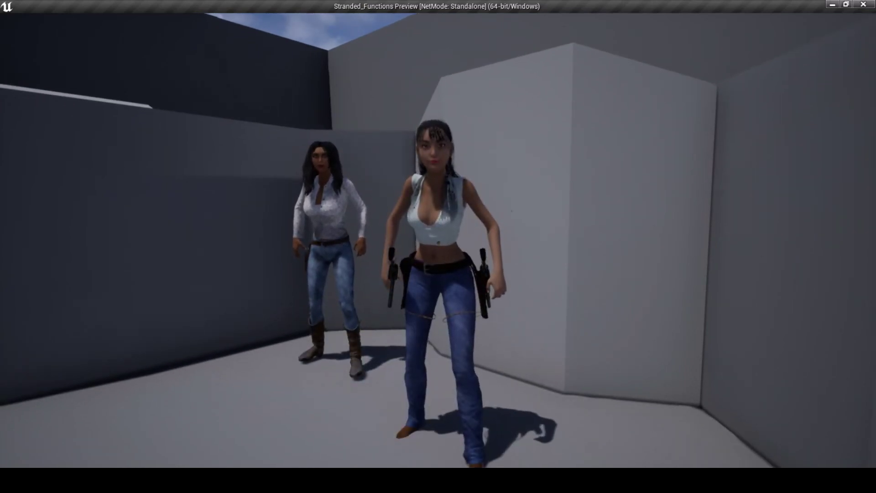